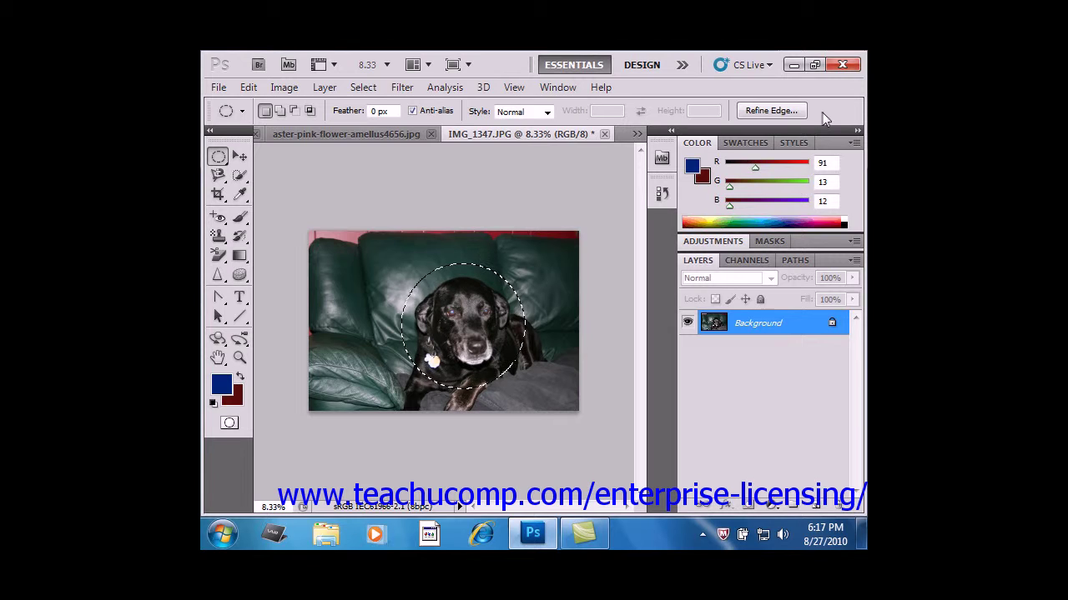
Open Refine Edge for the circular selection around the dog's head
left_click(768, 110)
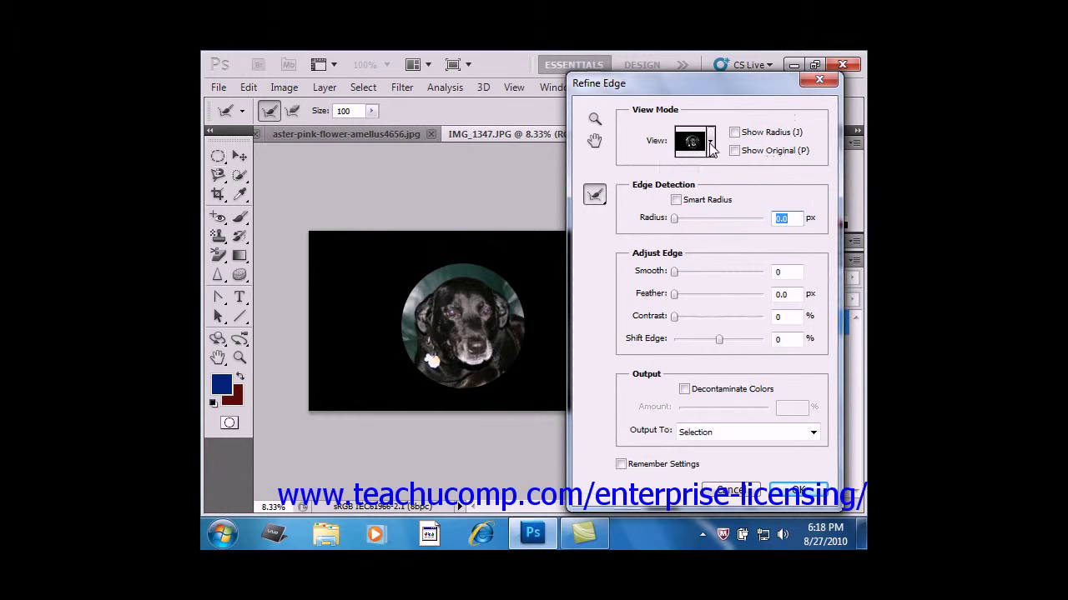
left_click(710, 145)
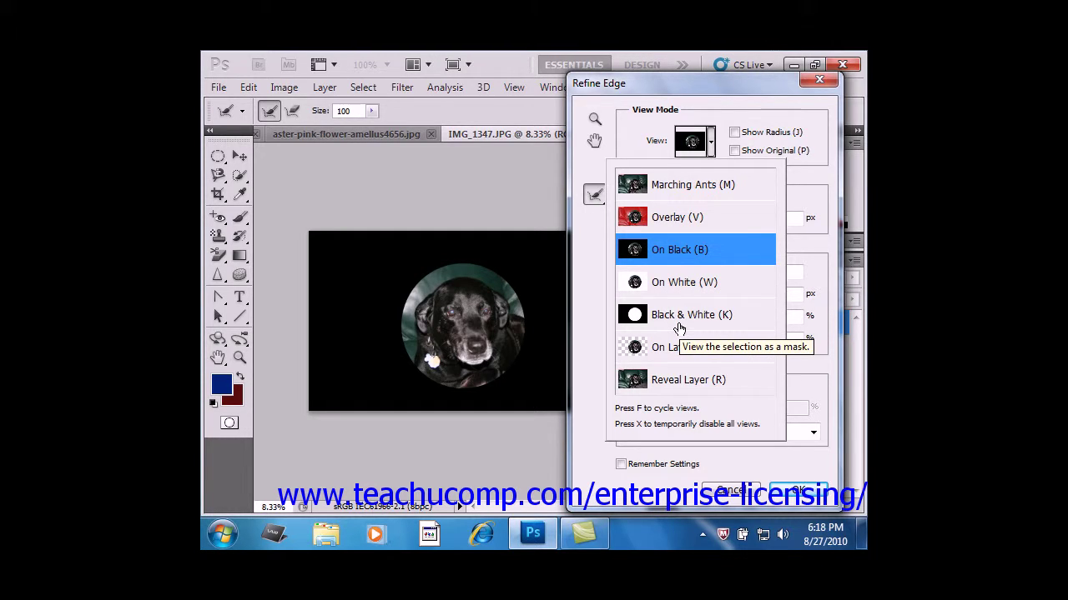
left_click(680, 184)
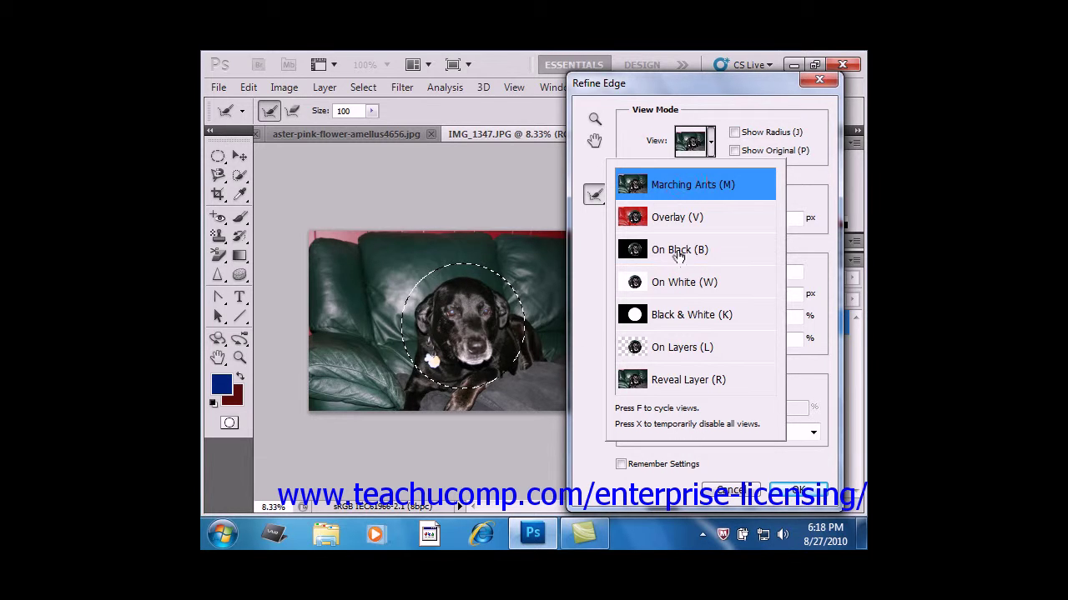
left_click(672, 219)
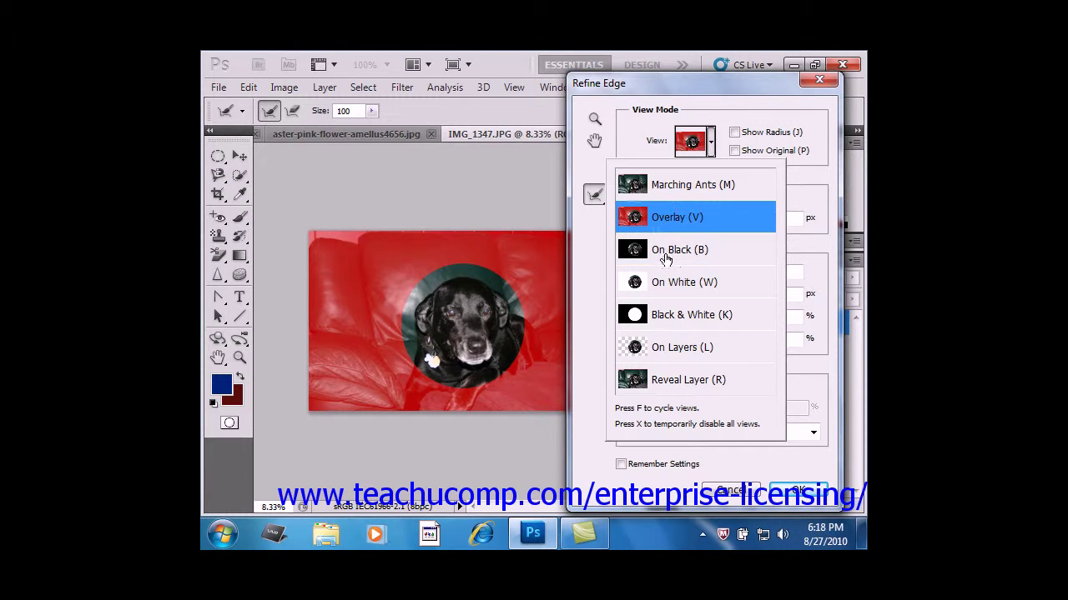
left_click(670, 252)
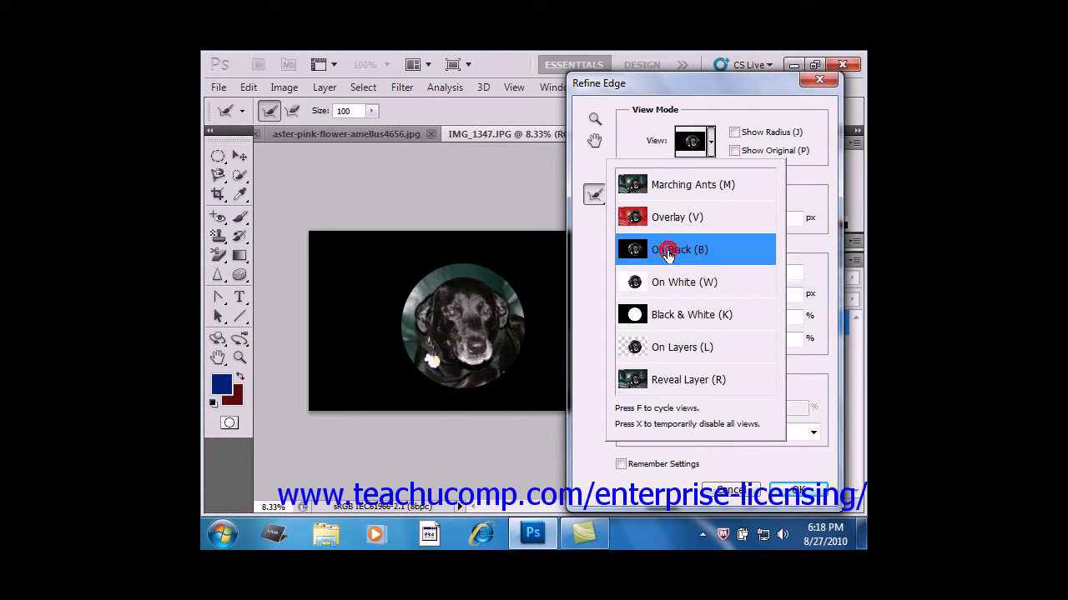
left_click(746, 104)
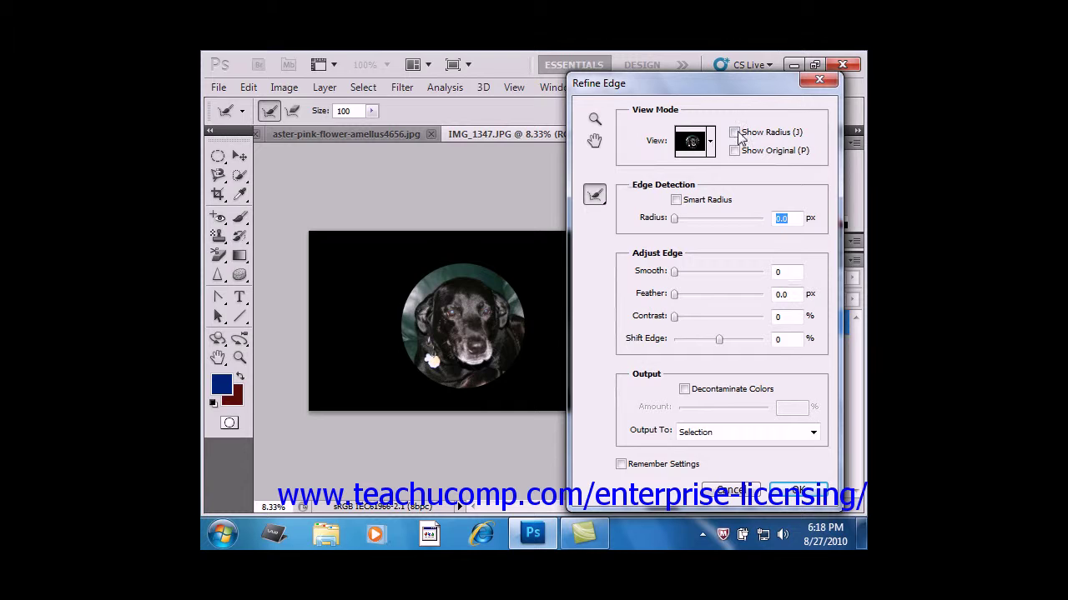
Set the Refine Edge Radius to 202.6 px and enable Smart Radius
left_click(734, 132)
left_click(734, 132)
left_click(737, 151)
left_click(608, 138)
left_click_drag(676, 218, 762, 224)
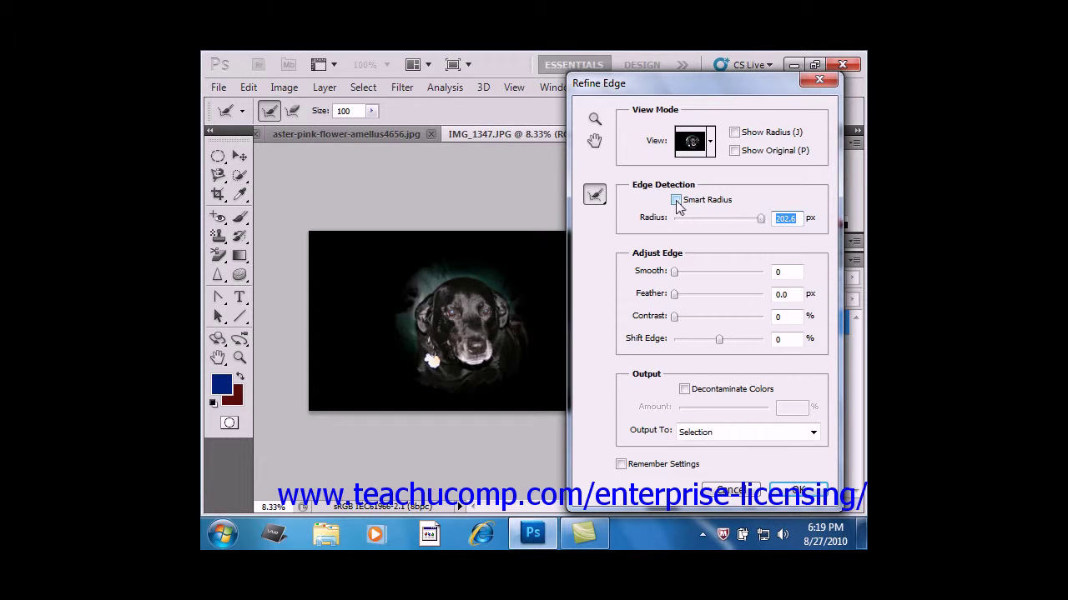
left_click(676, 201)
Keep Smart Radius on, pick the Refine Radius Tool, and drag Radius back toward 0 px
left_click(675, 201)
left_click(676, 201)
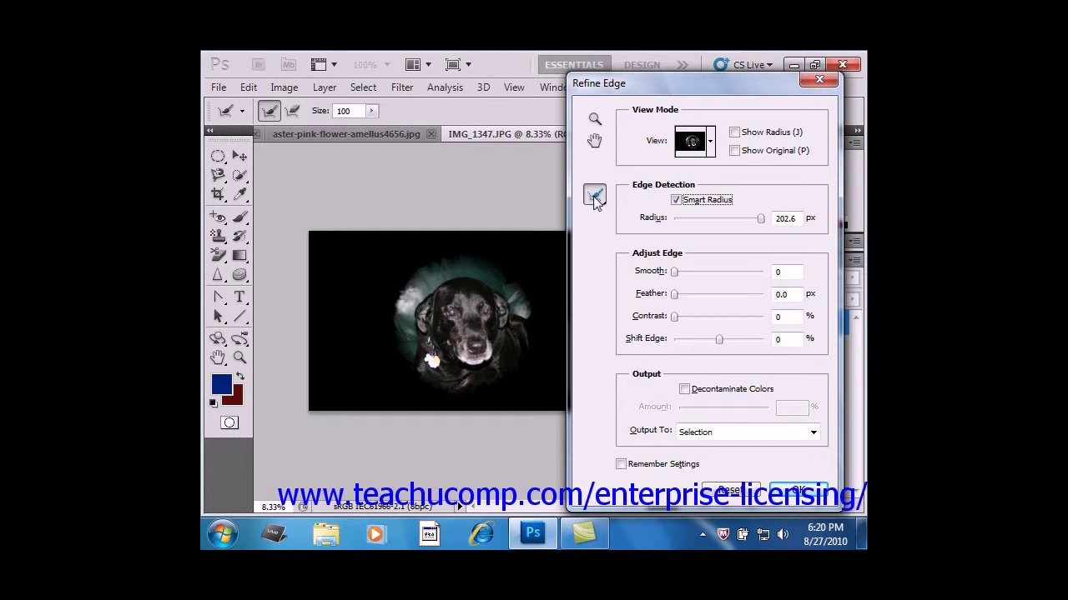
left_click(594, 198)
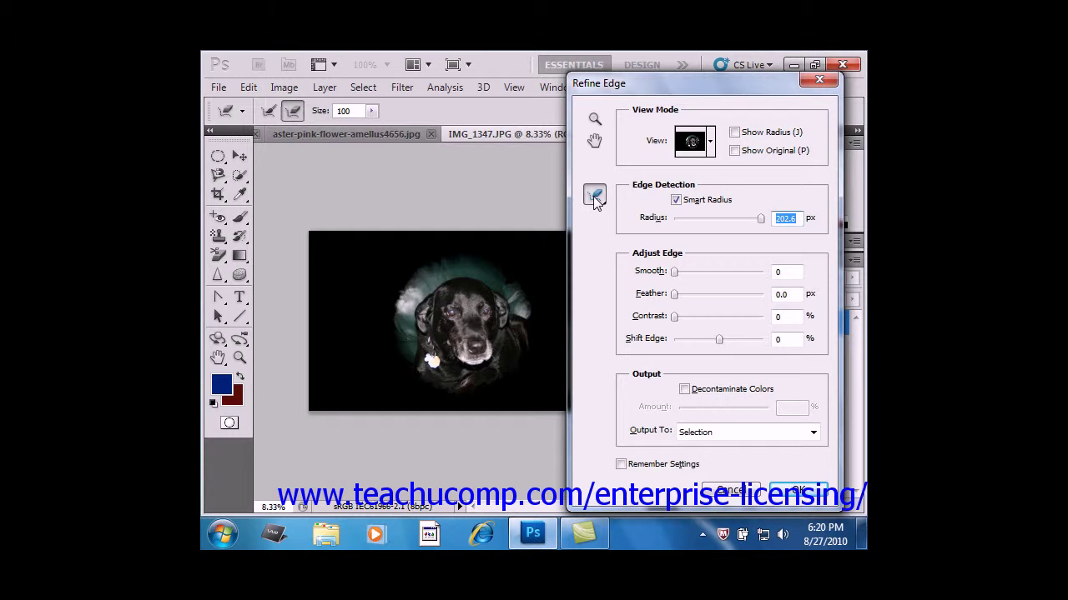
left_click(594, 199)
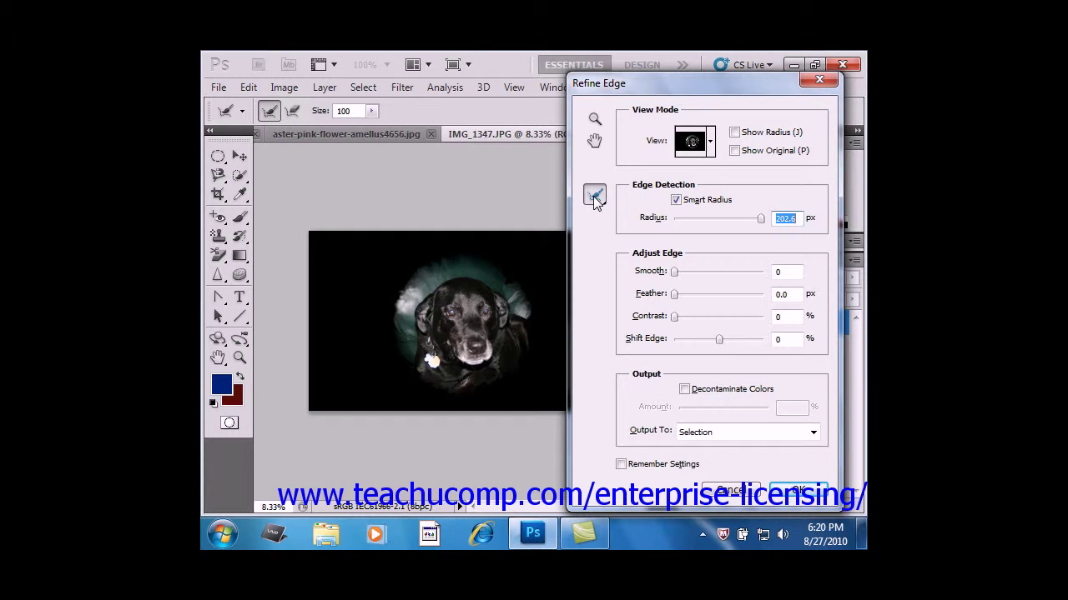
left_click(594, 197)
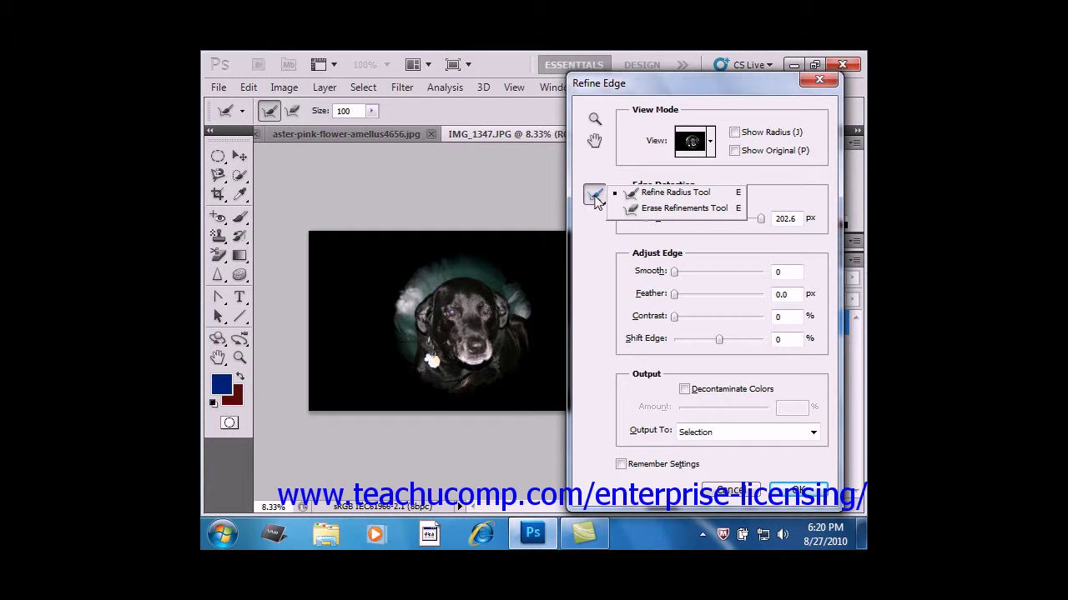
left_click(660, 195)
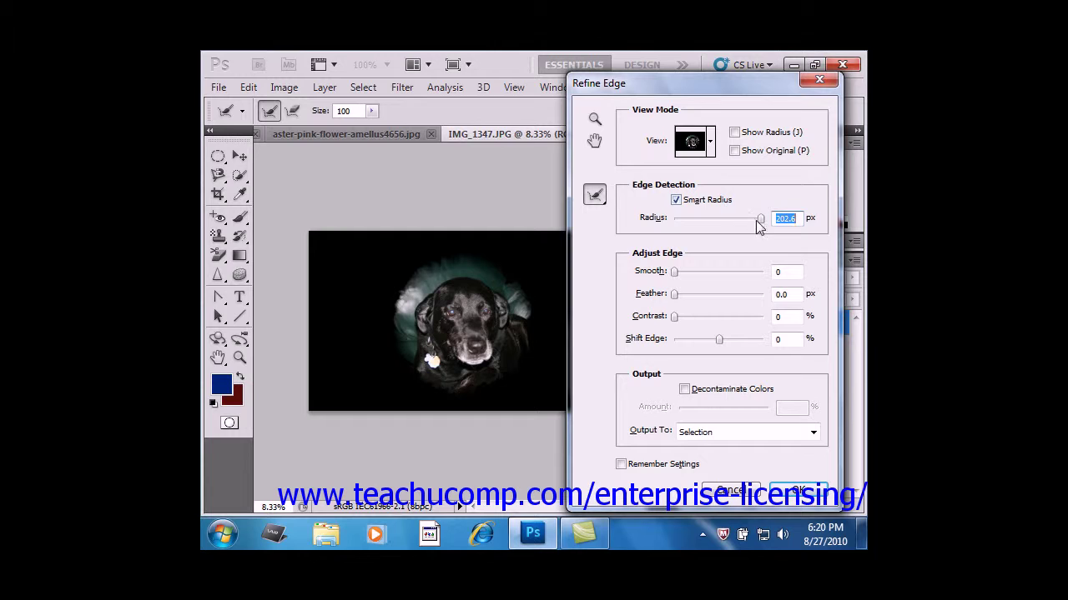
left_click_drag(756, 219, 692, 229)
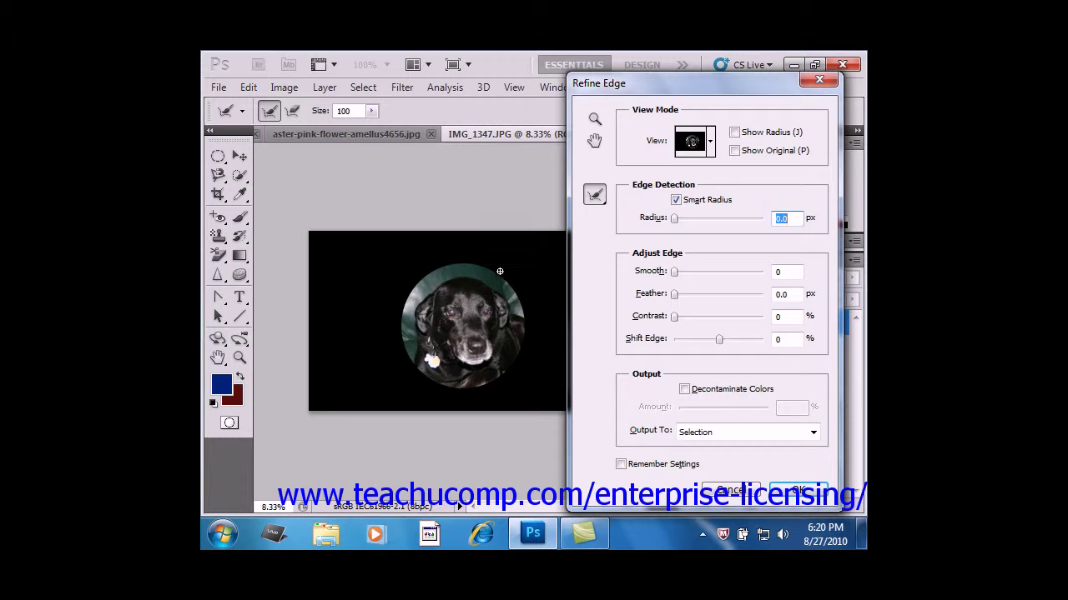
Paint radius refinements along the circle's top edge, then apply the Erase Refinements Tool
left_click_drag(501, 275, 500, 277)
mouse_move(505, 274)
left_mouse_down()
mouse_move(483, 262)
mouse_move(522, 287)
left_mouse_up()
left_click(594, 199)
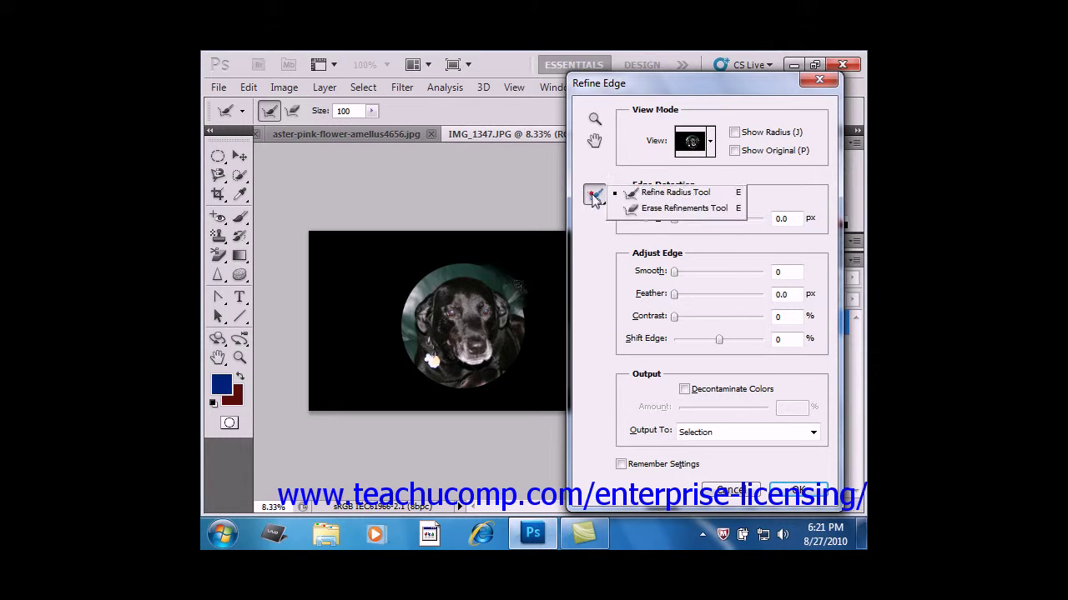
left_click(650, 209)
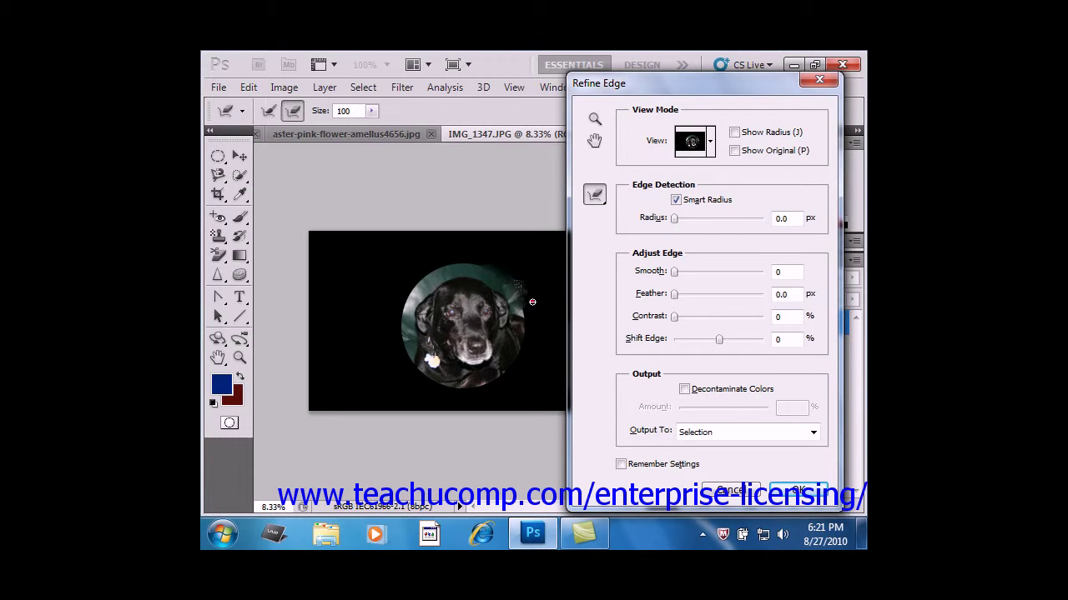
left_click(528, 303)
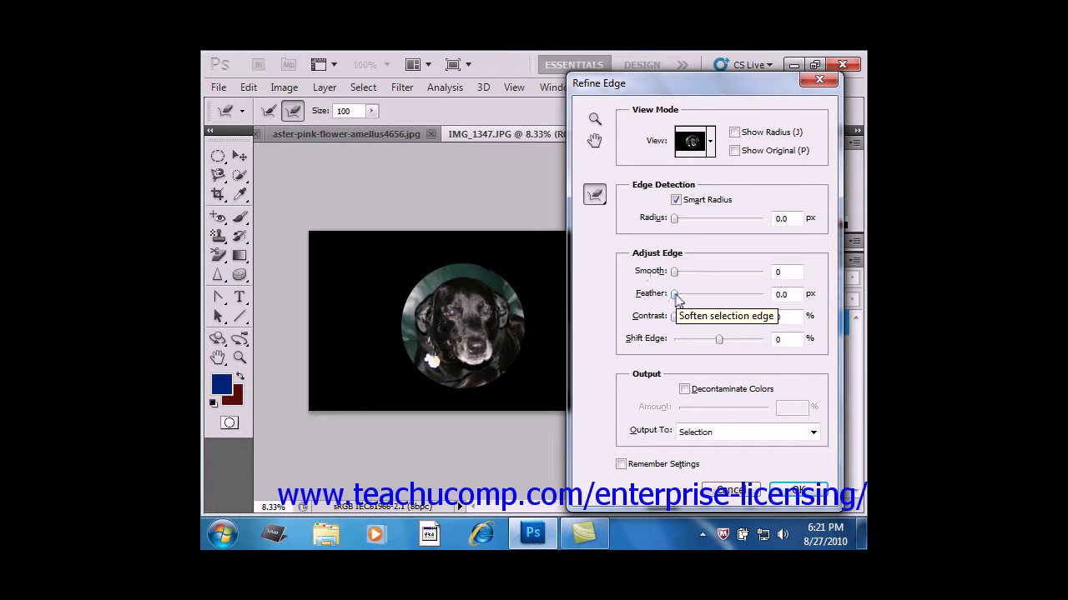
Set Feather to 135.1 px, try Contrast and reset it to 0, and Shift Edge to -50%
left_click_drag(676, 299, 758, 302)
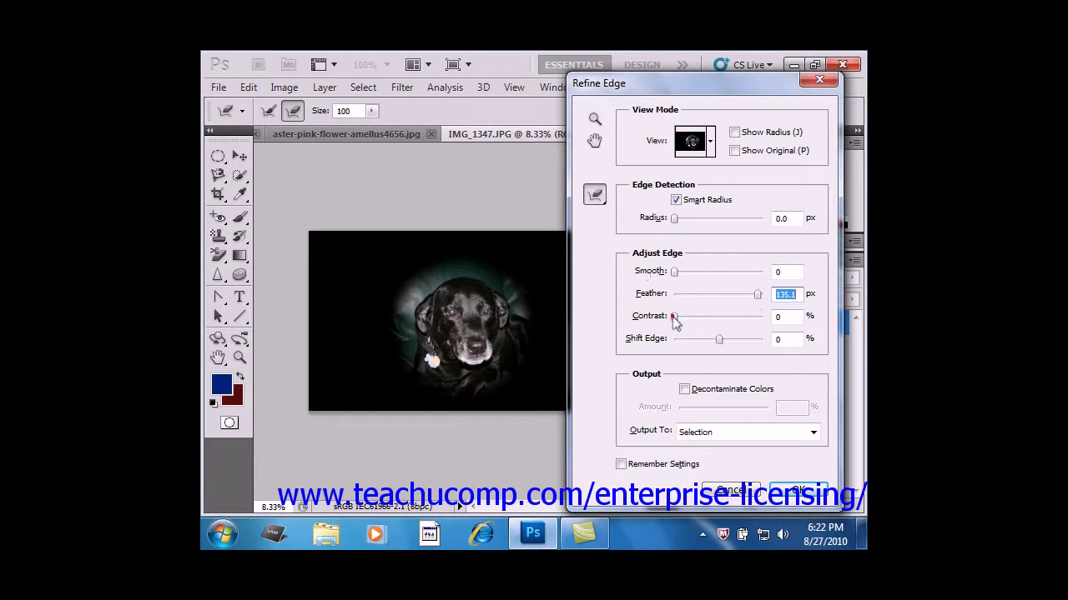
mouse_move(674, 317)
left_mouse_down()
mouse_move(717, 327)
mouse_move(658, 327)
left_mouse_up()
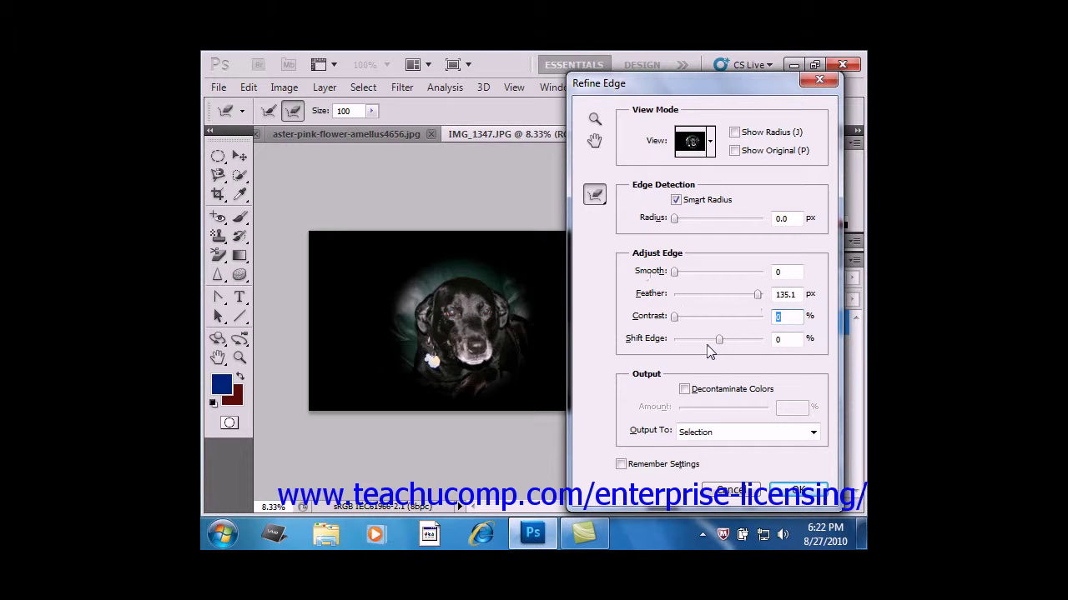
left_click_drag(719, 340, 699, 350)
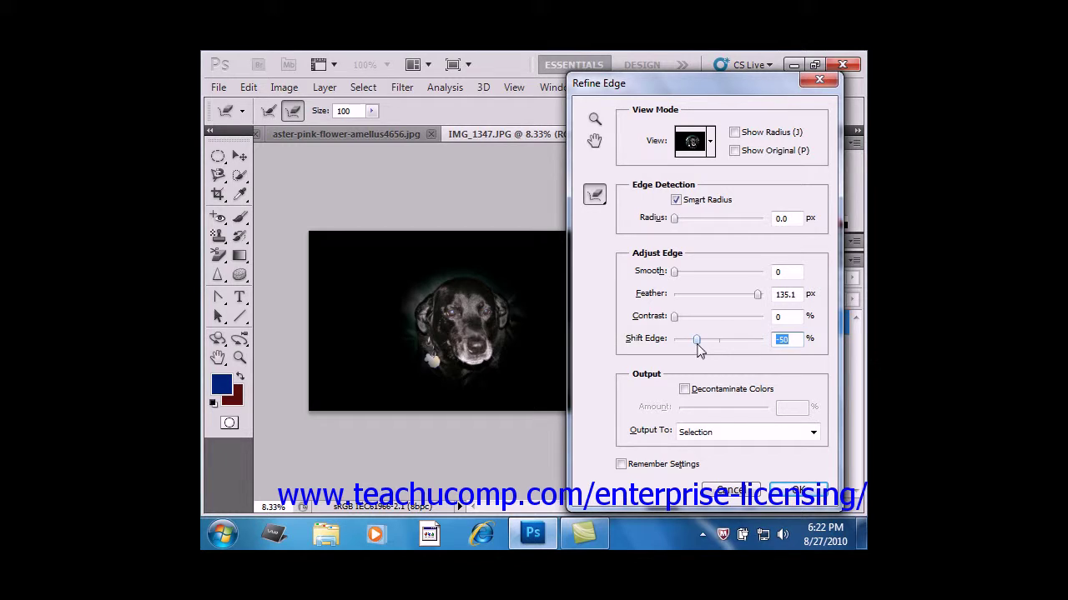
Enable Decontaminate Colors with an Amount of 50%
left_click(655, 375)
left_click(684, 389)
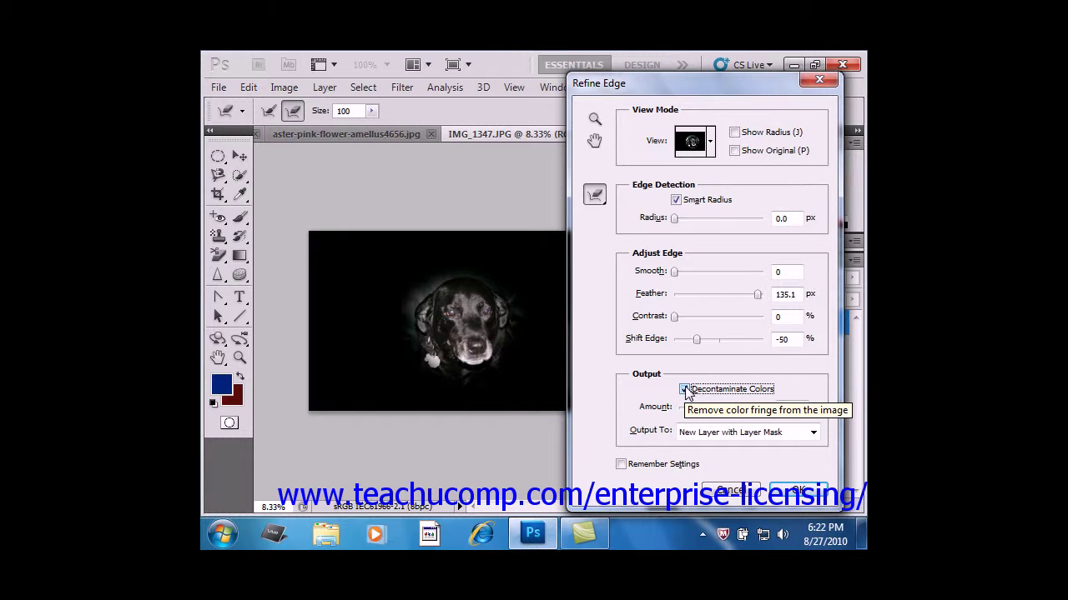
left_click(684, 390)
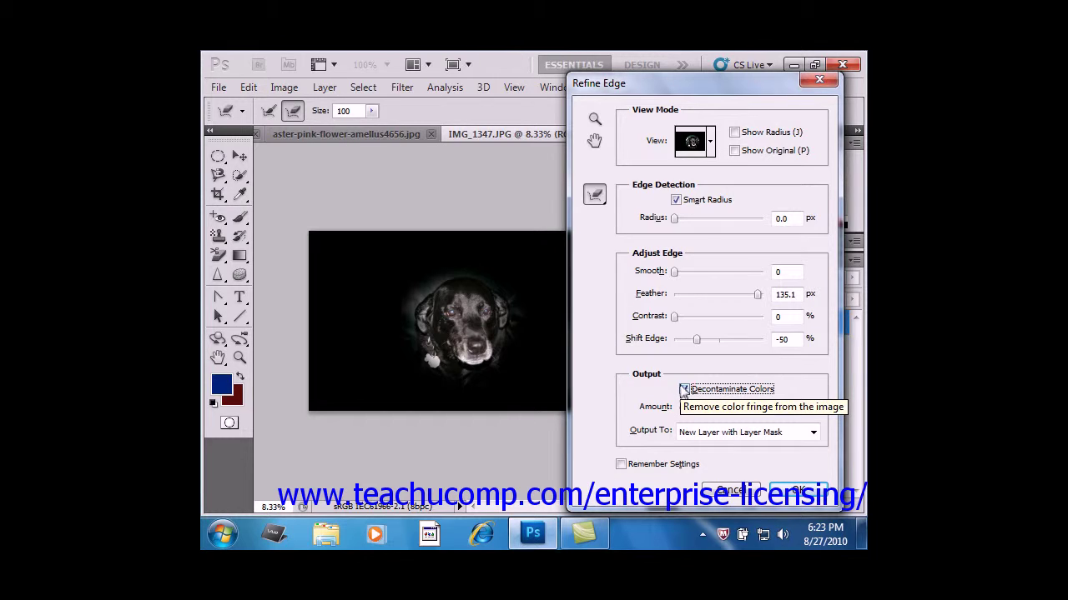
left_click(683, 391)
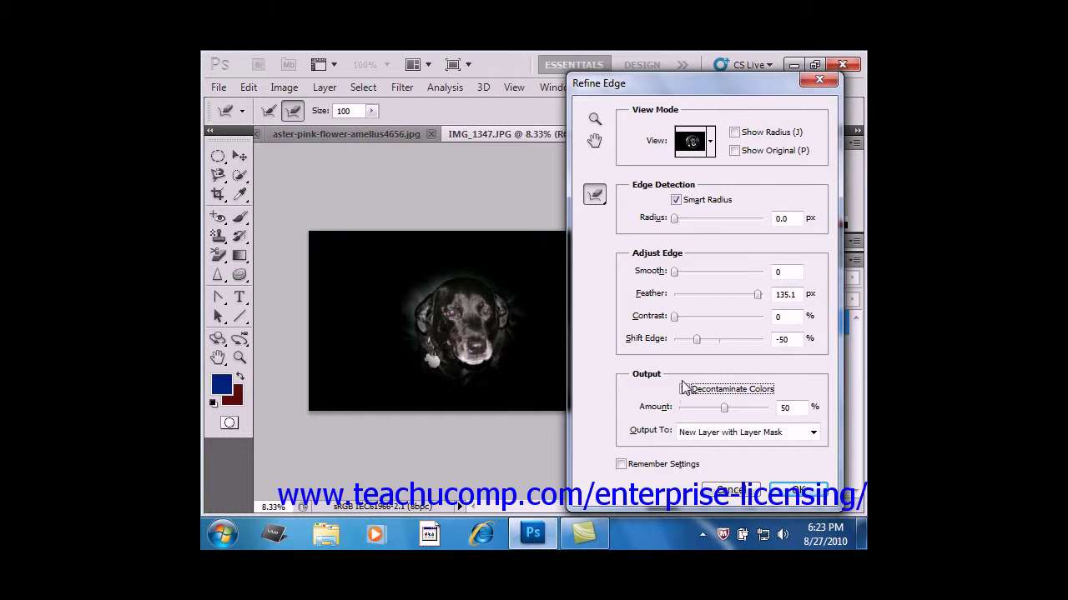
left_click(684, 389)
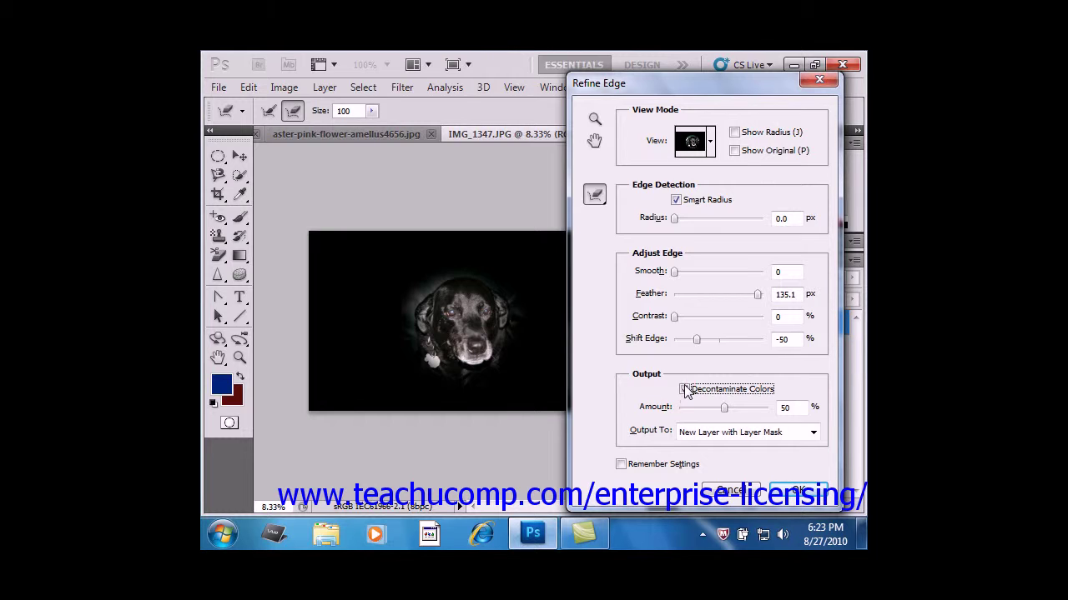
Output to New Layer with Layer Mask, leaving Remember Settings unchecked
left_click(813, 434)
left_click(813, 433)
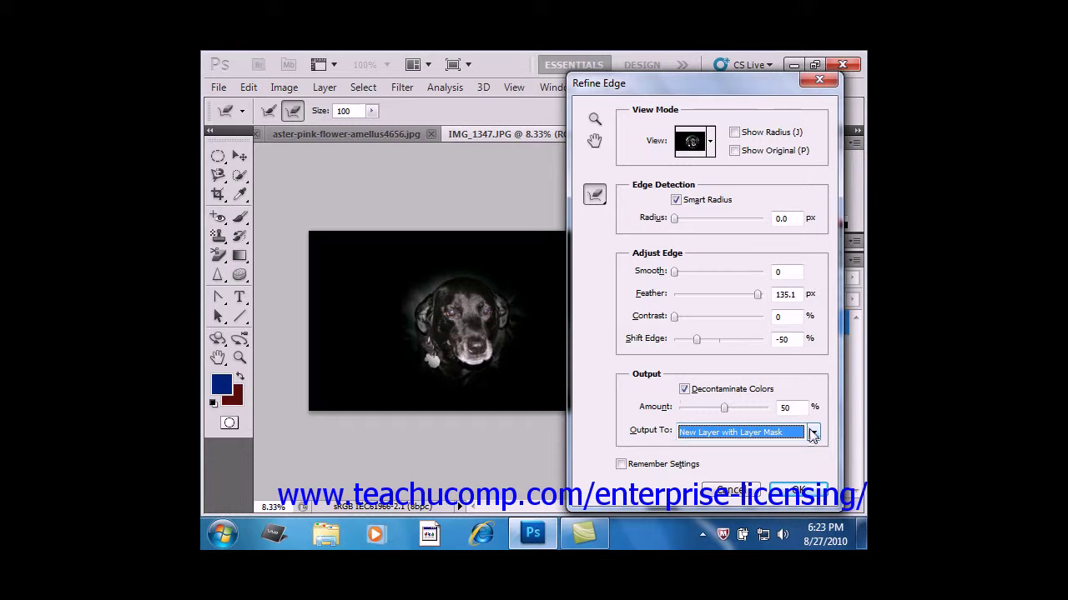
left_click(642, 467)
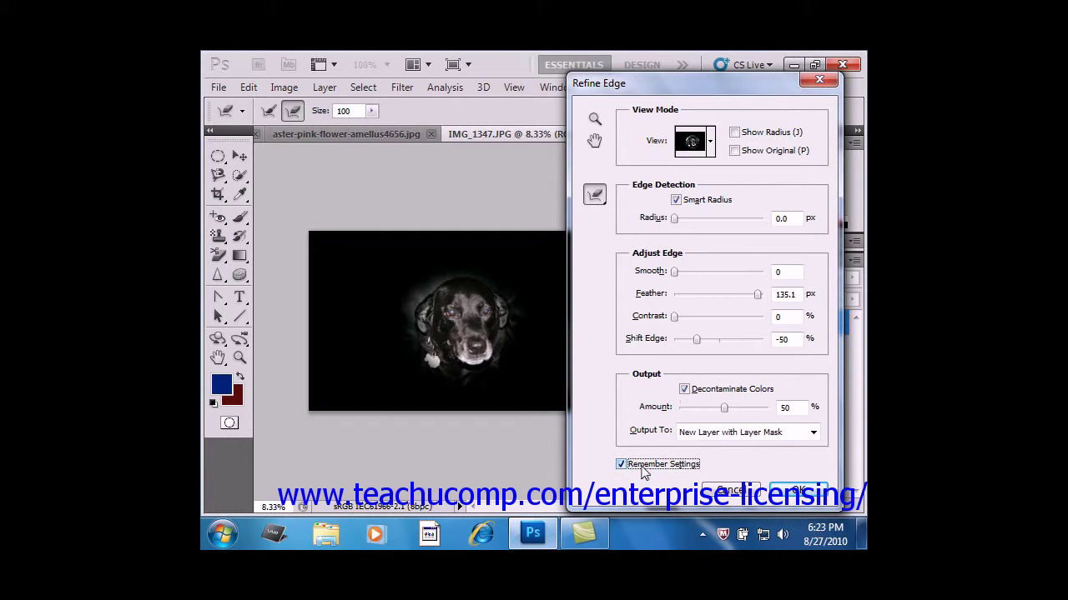
left_click(643, 468)
Apply the Refine Edge settings, leaving the dog as a soft vignette on black
left_click(803, 493)
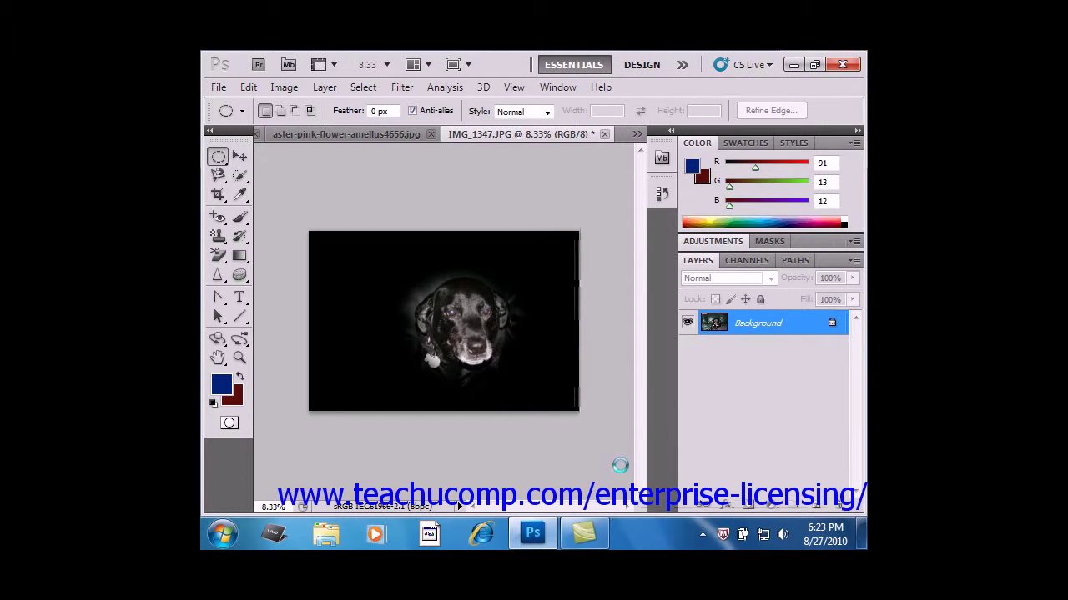